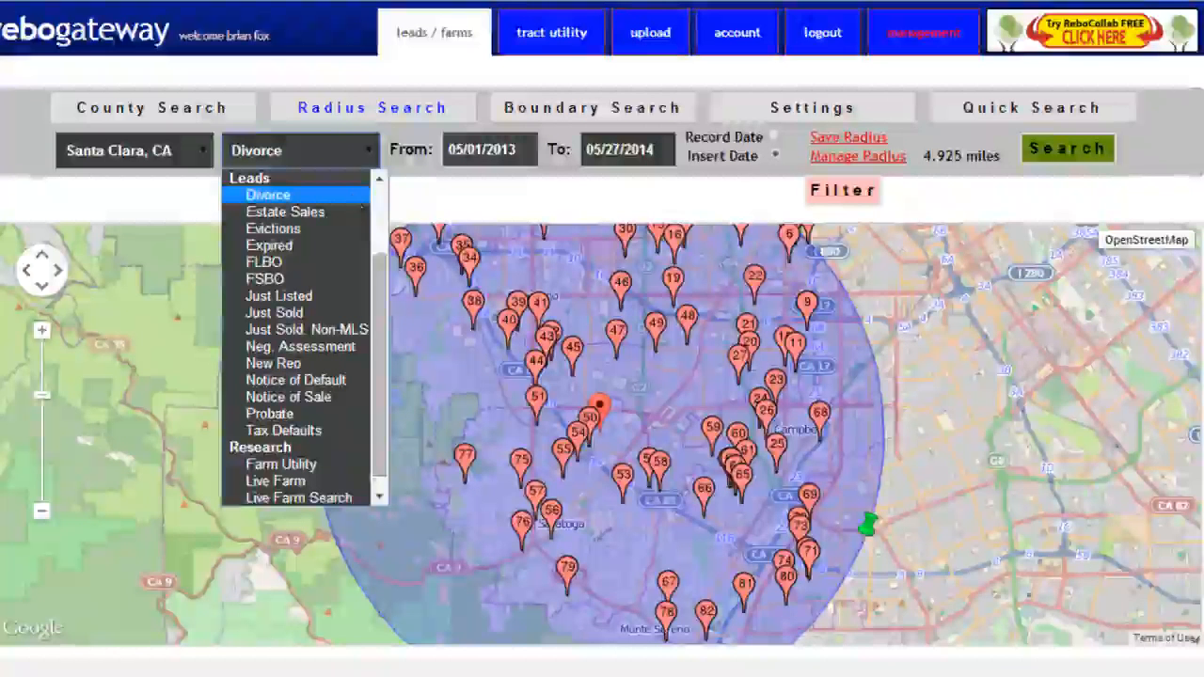
# Save the divorce leads found within the map radius to a new farm named Santa Clara Div
pyautogui.click(1051, 218)
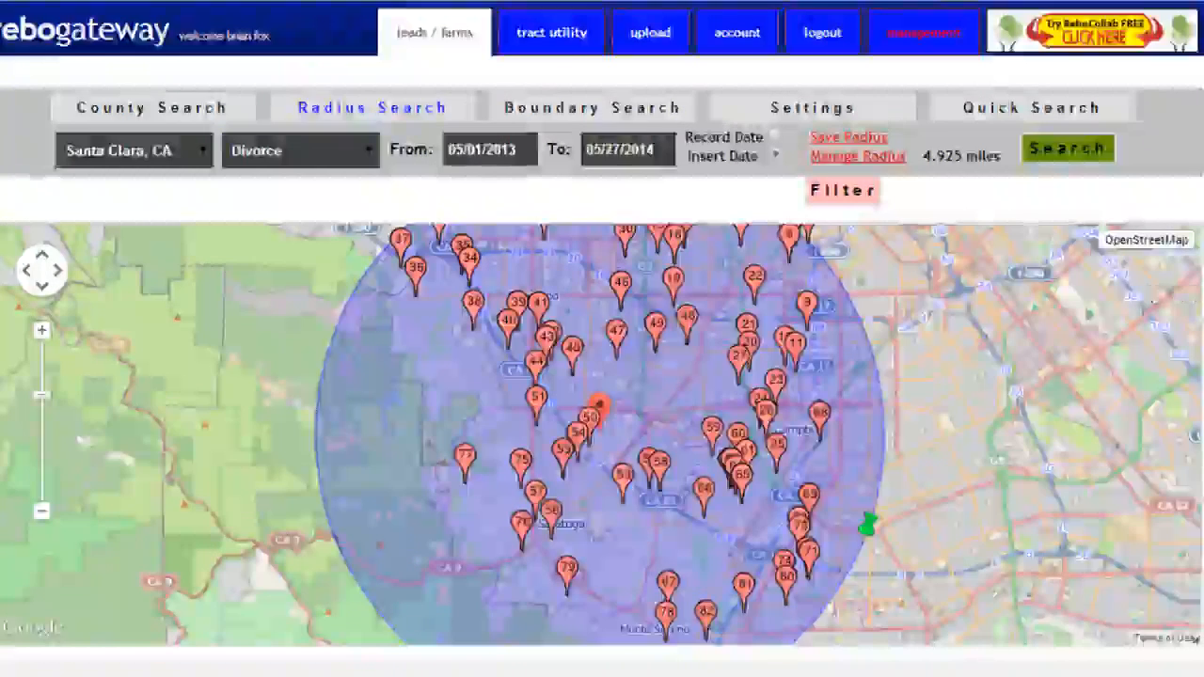
pyautogui.scroll(-1, 602, 433)
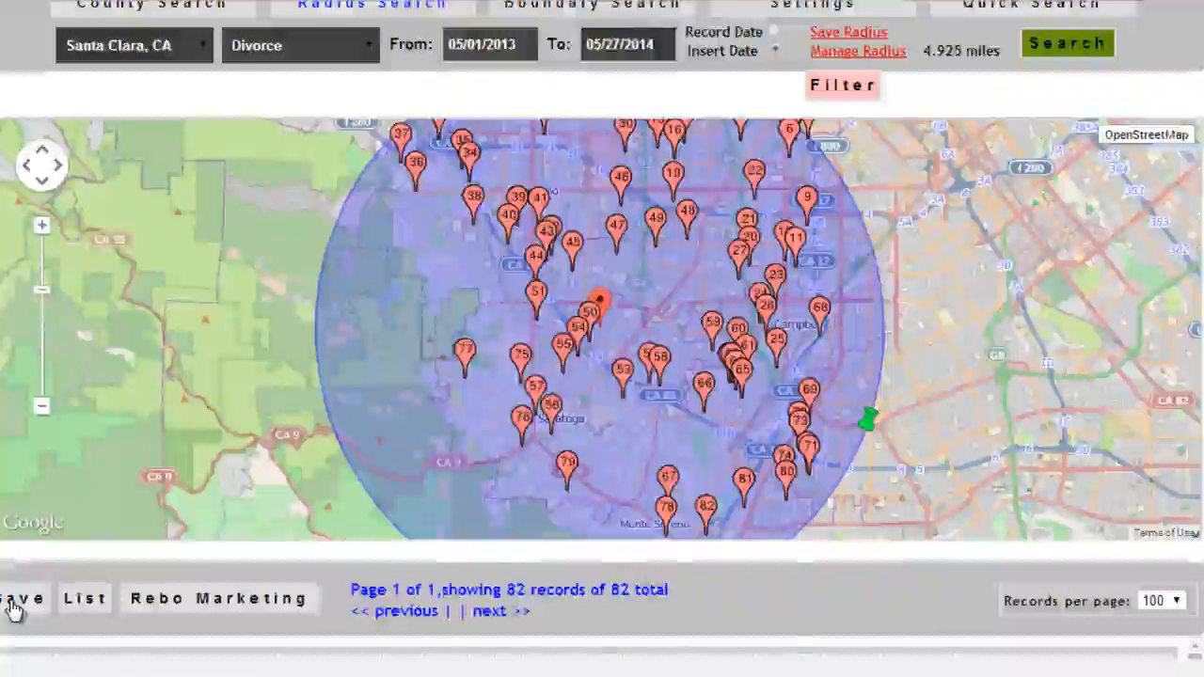
pyautogui.click(13, 610)
pyautogui.write('Santa Clara Dis')
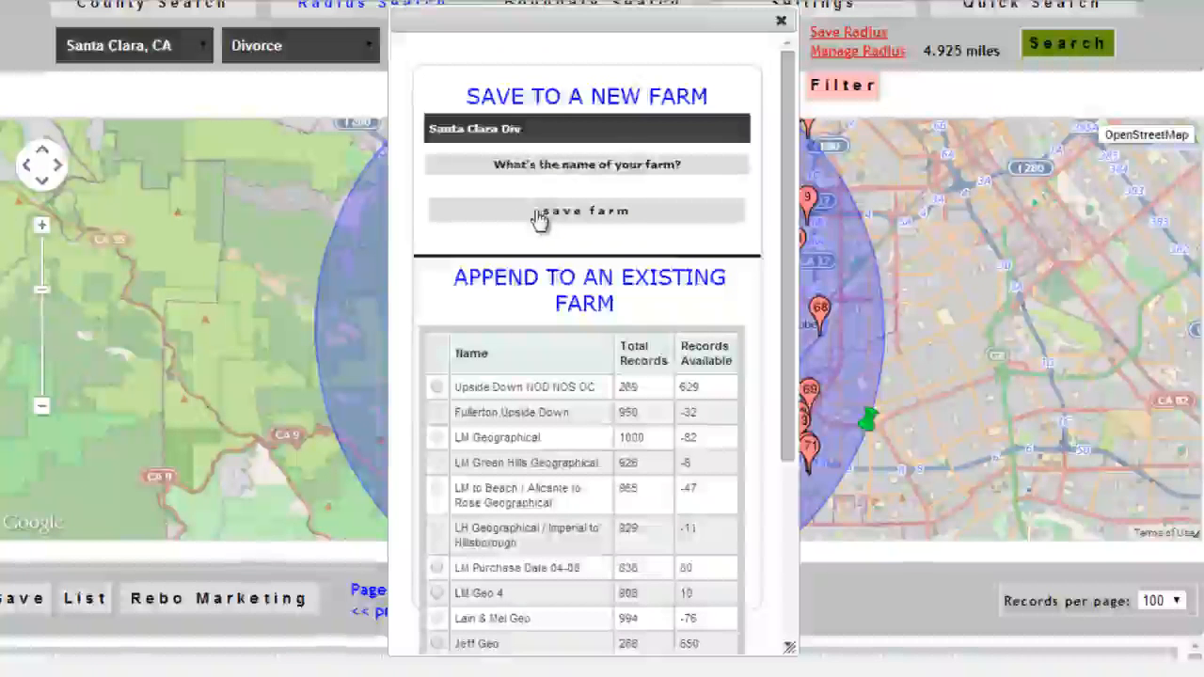
pyautogui.click(539, 214)
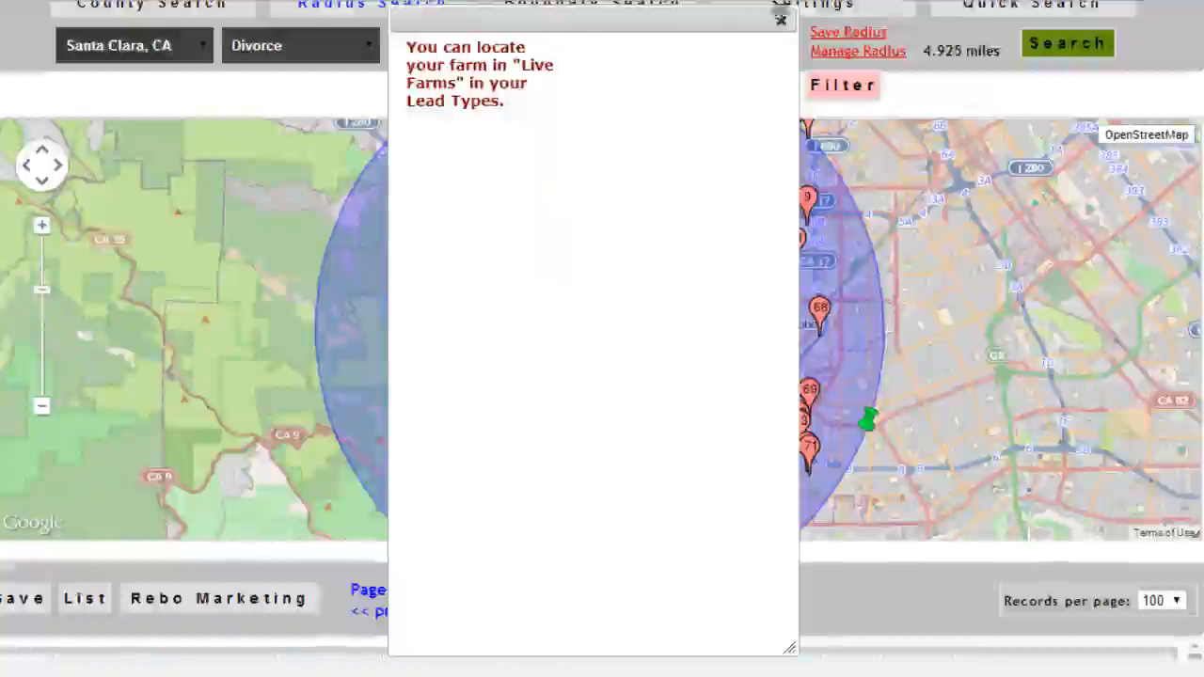
pyautogui.click(780, 19)
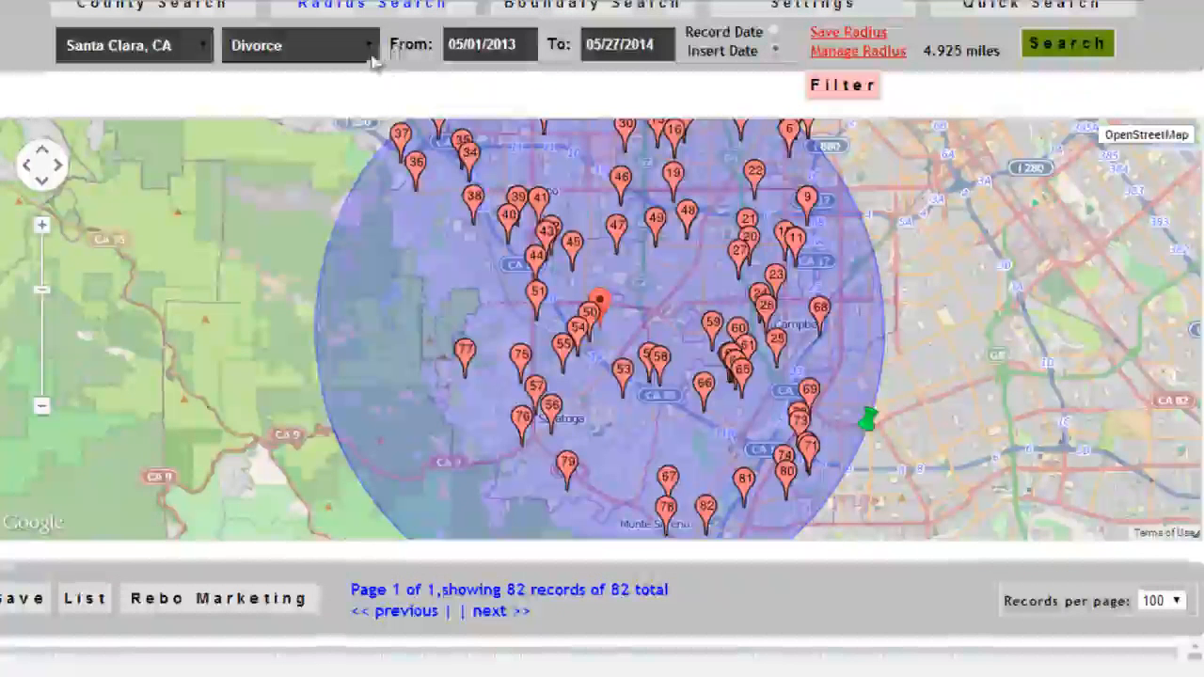
# Set the lead type to Live Farm and open the farm management table
pyautogui.click(373, 56)
pyautogui.scroll(-1, 379, 207)
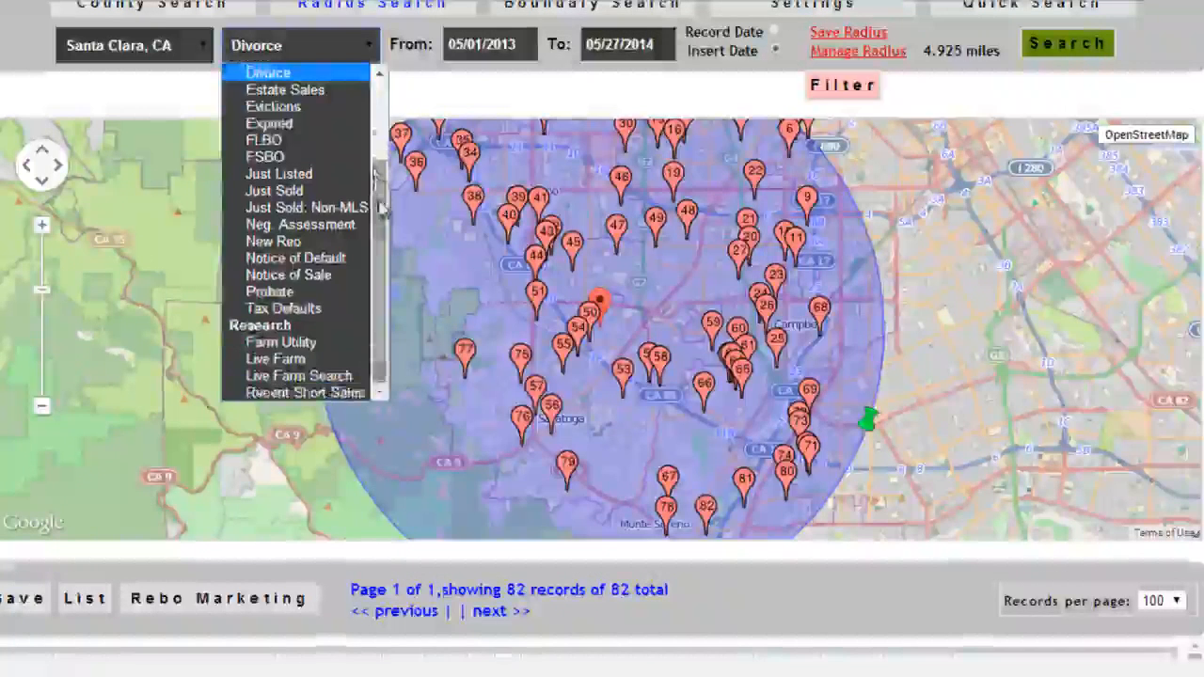
pyautogui.click(327, 361)
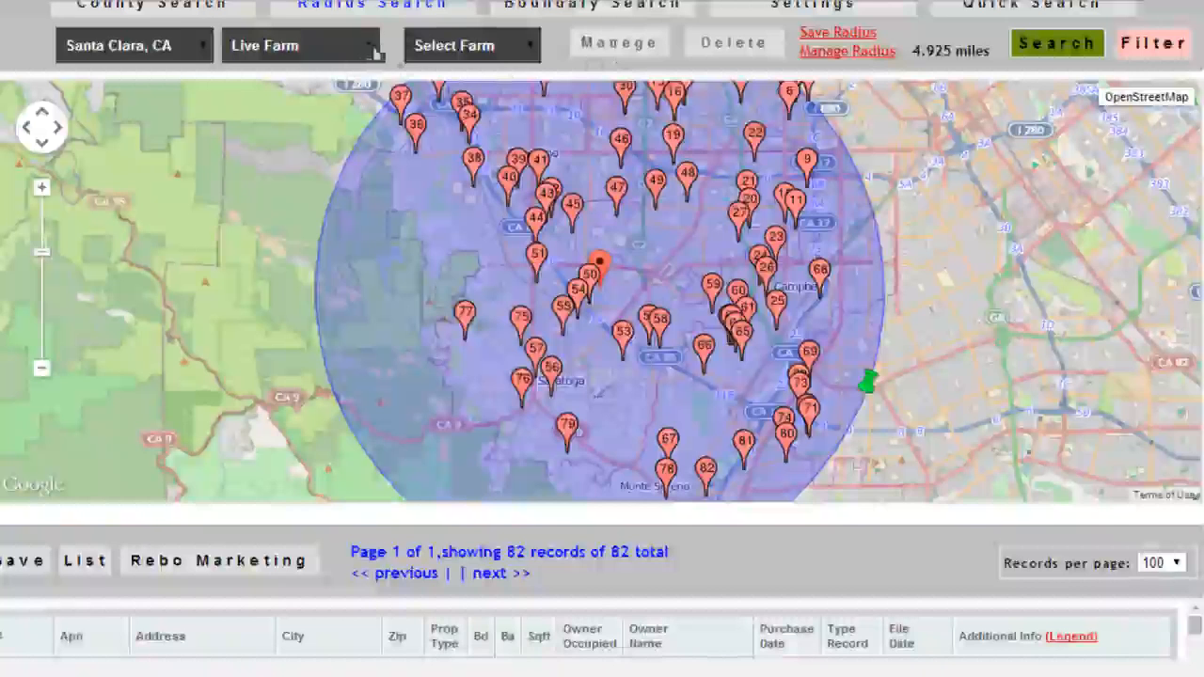
pyautogui.click(610, 47)
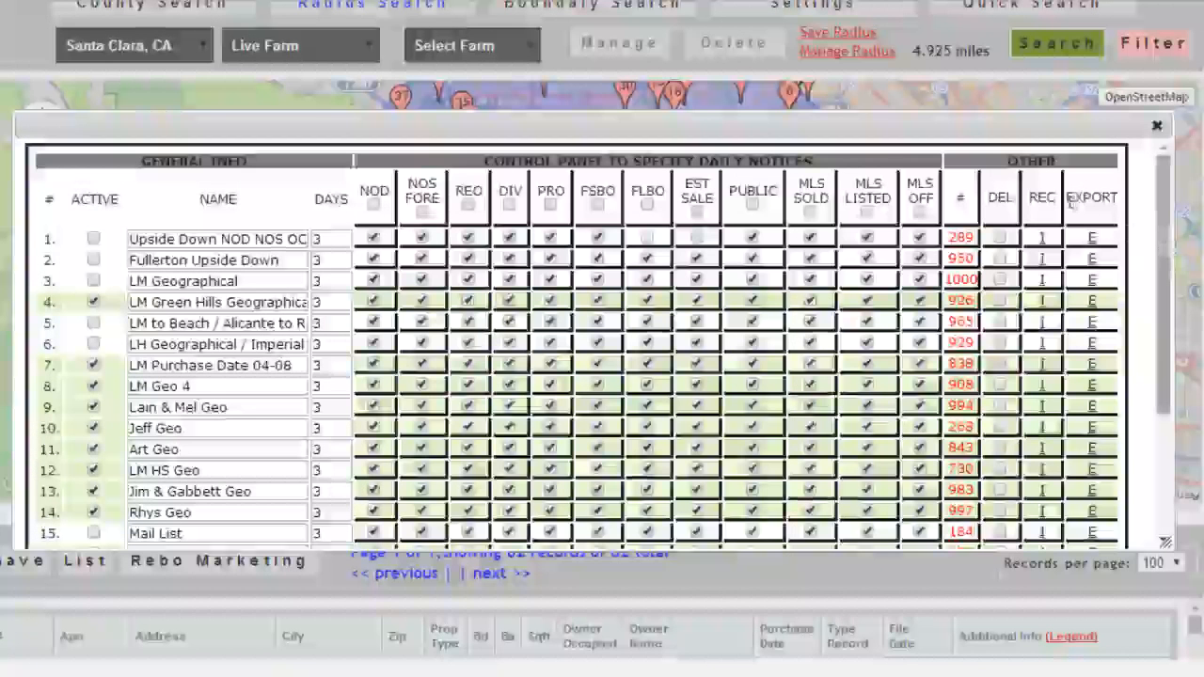
# Open the vendor export for the Santa Clara Div farm from the farm management table
pyautogui.moveTo(1070, 200); pyautogui.dragTo(1126, 215)
pyautogui.click(1120, 211)
pyautogui.doubleClick(1104, 199)
pyautogui.click(1130, 214)
pyautogui.moveTo(1172, 217); pyautogui.dragTo(1169, 349)
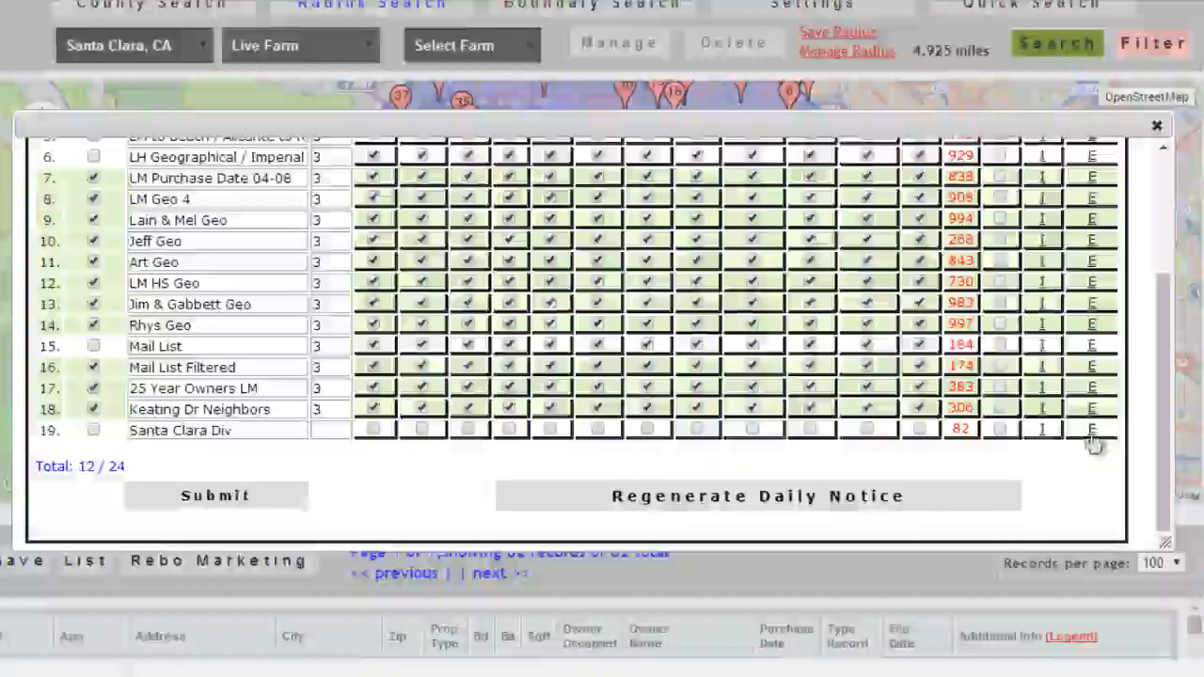
pyautogui.click(1091, 432)
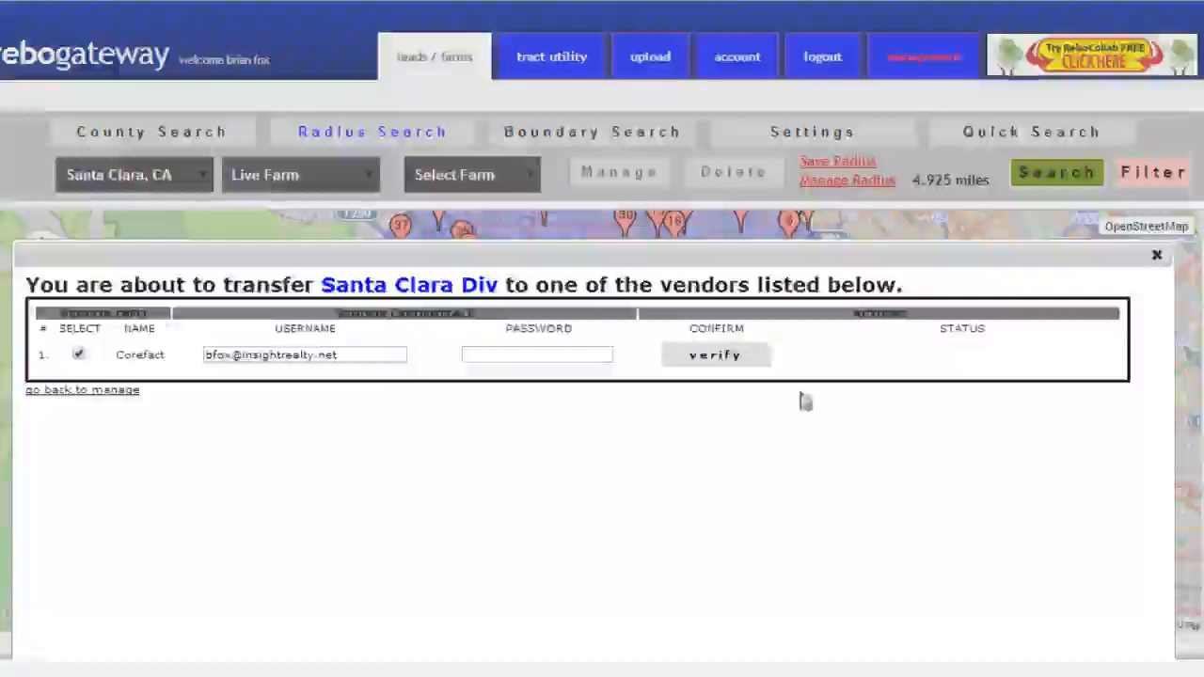
# Enter the account password for the Corefact vendor and verify the credentials
pyautogui.click(506, 358)
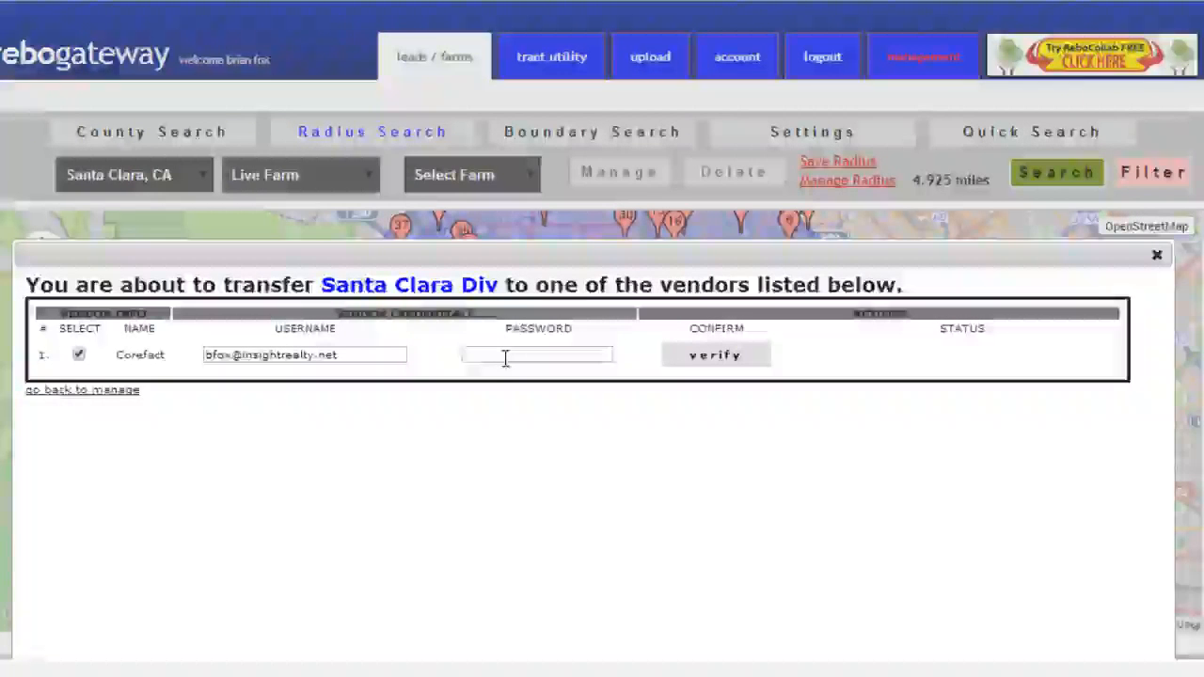
pyautogui.write('****')
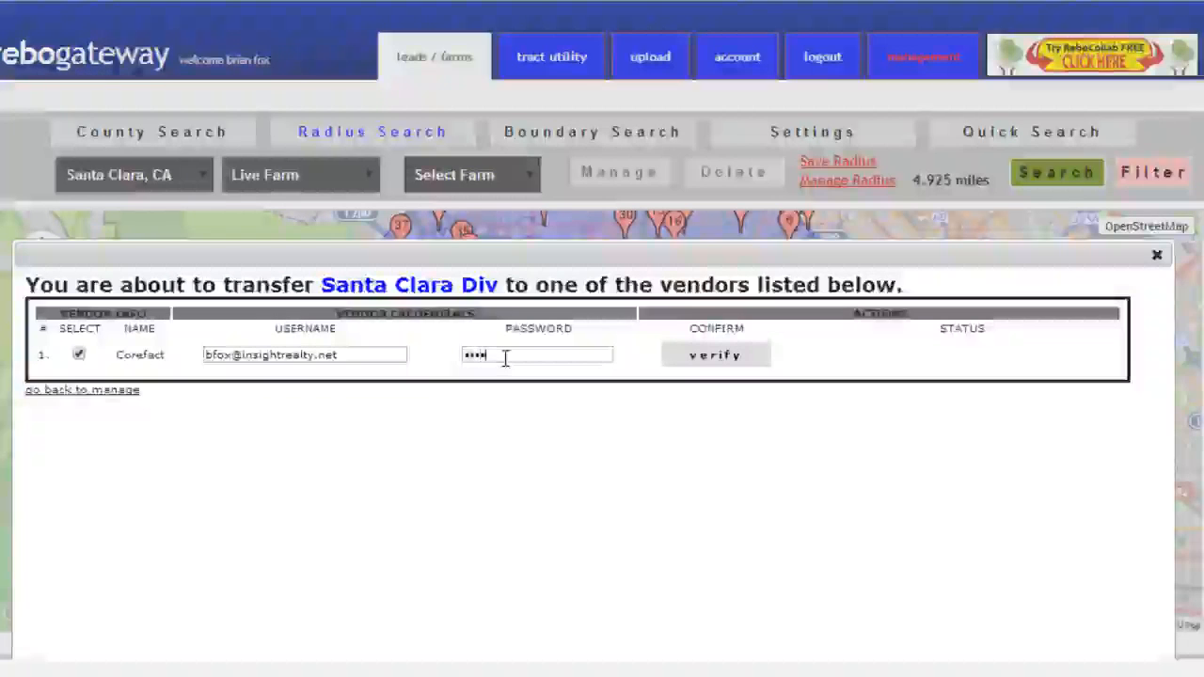
pyautogui.write('***')
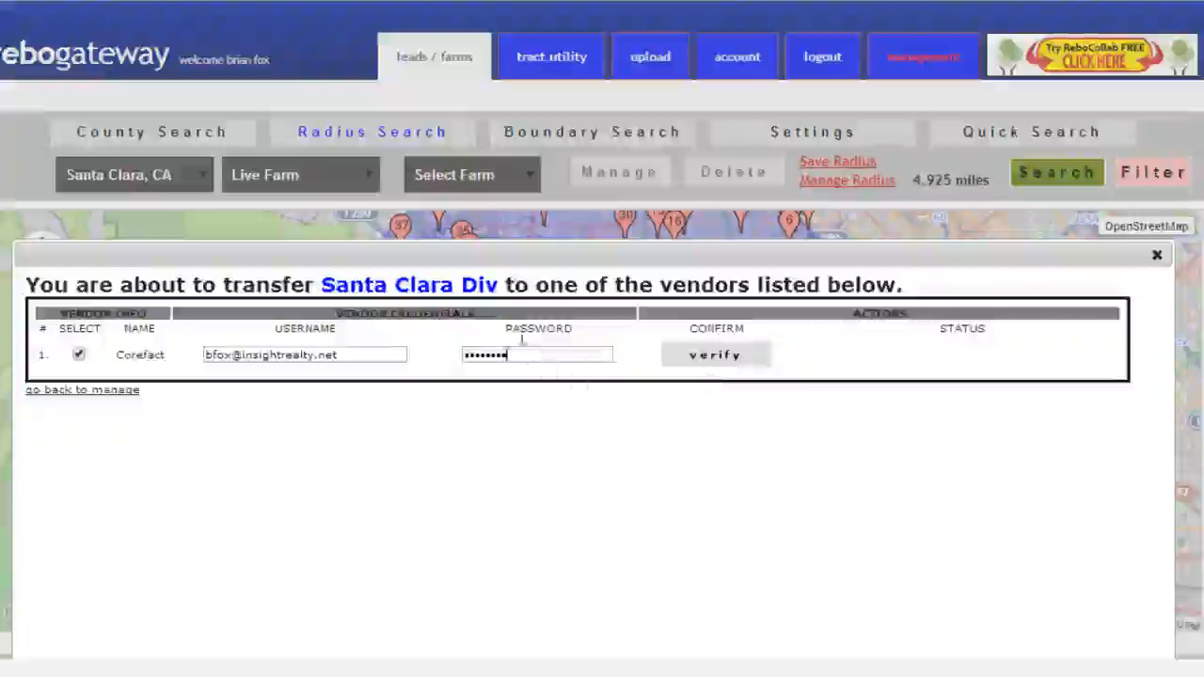
pyautogui.moveTo(505, 327); pyautogui.dragTo(616, 353)
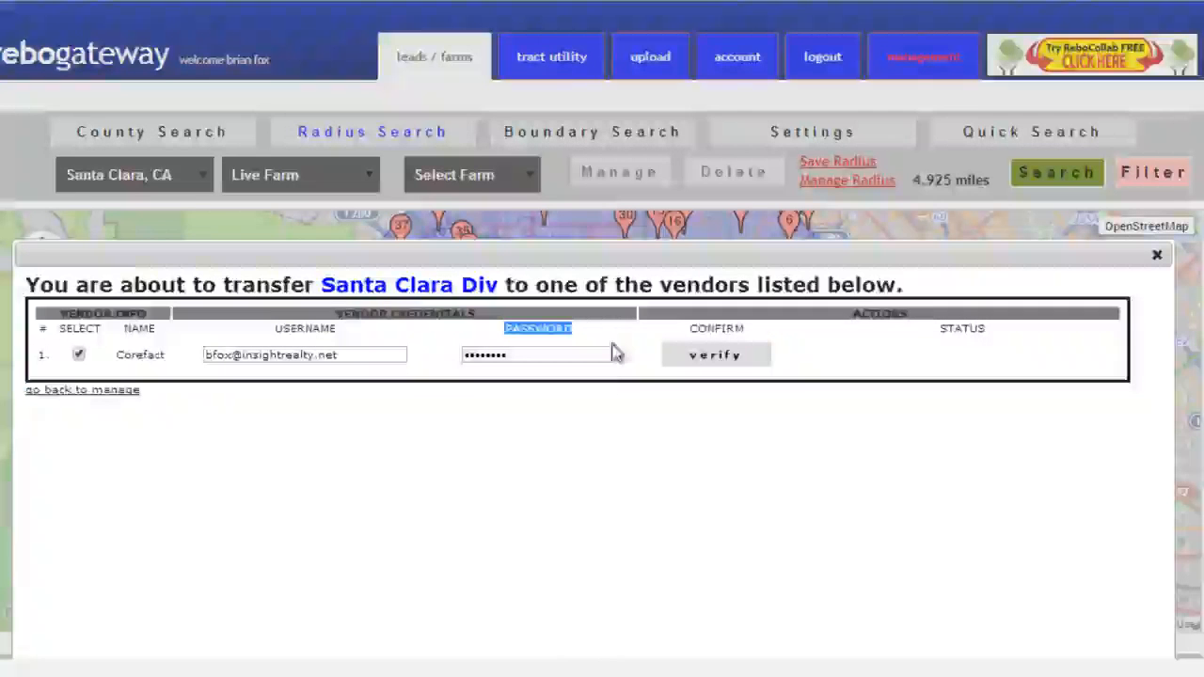
pyautogui.click(621, 344)
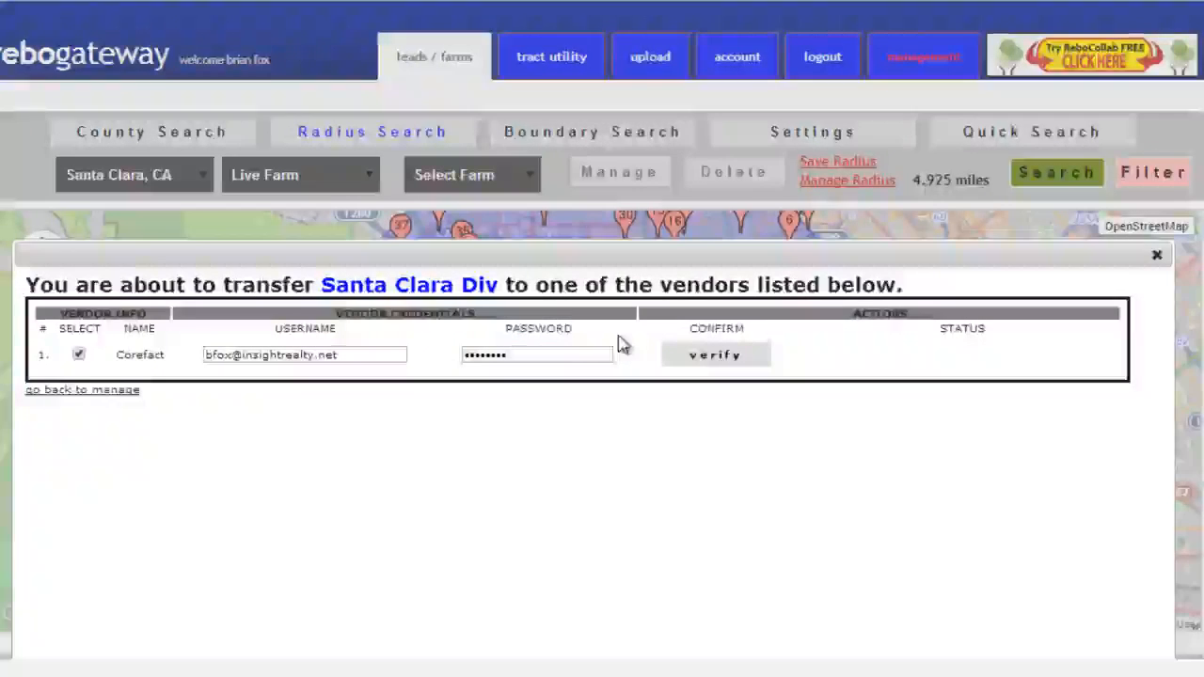
pyautogui.click(696, 367)
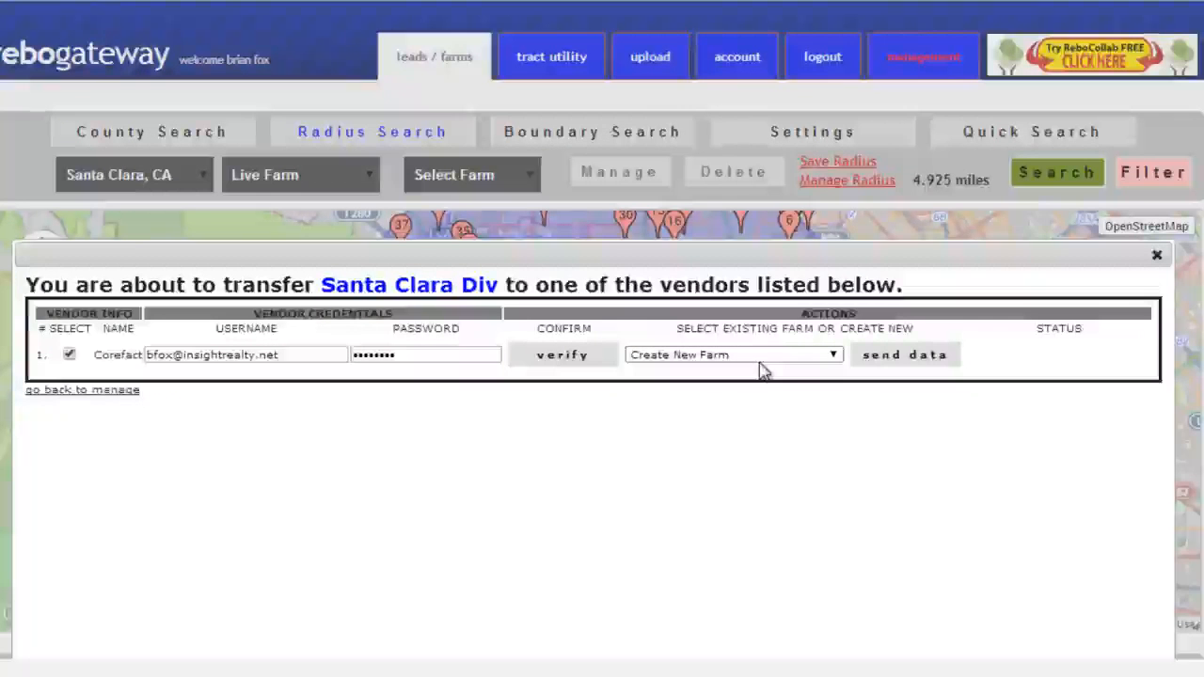
# Send the Santa Clara Div data to Corefact with the Create New Farm option
pyautogui.click(833, 359)
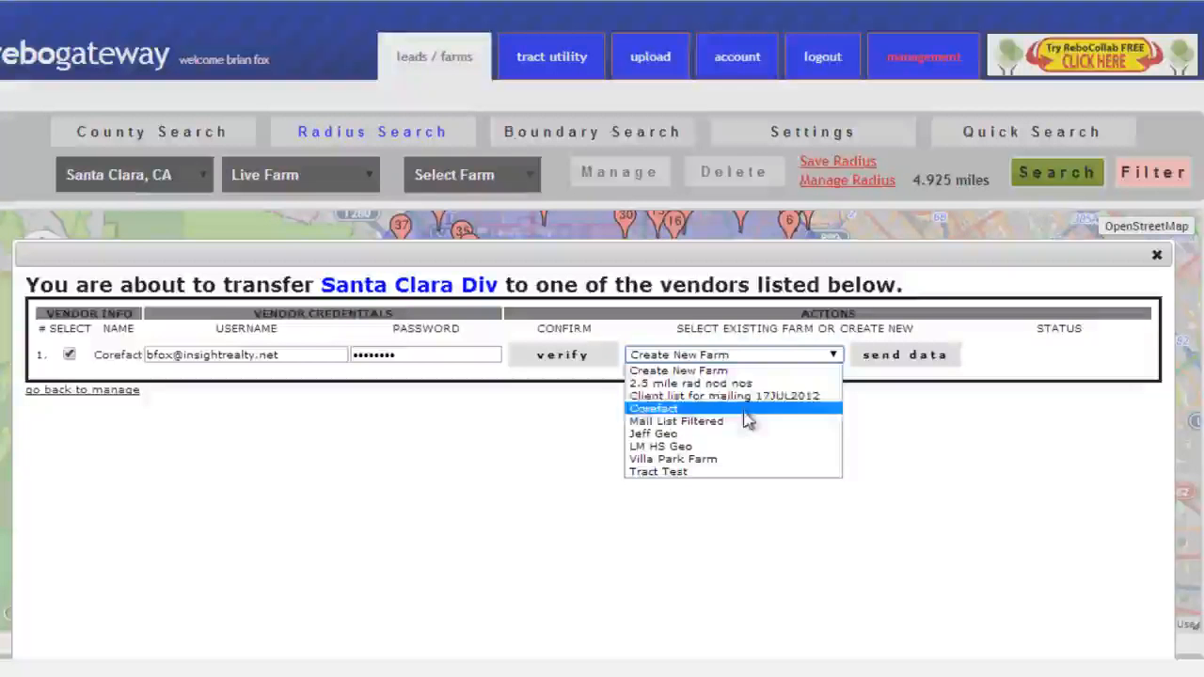
pyautogui.click(766, 359)
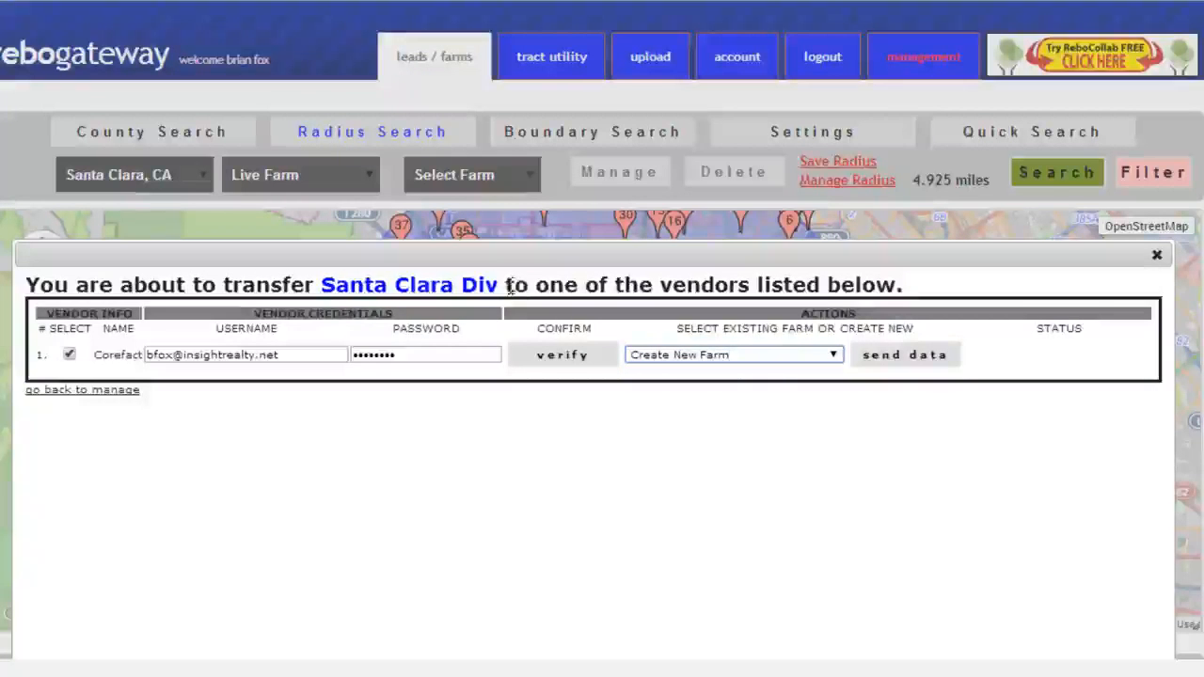
pyautogui.click(870, 358)
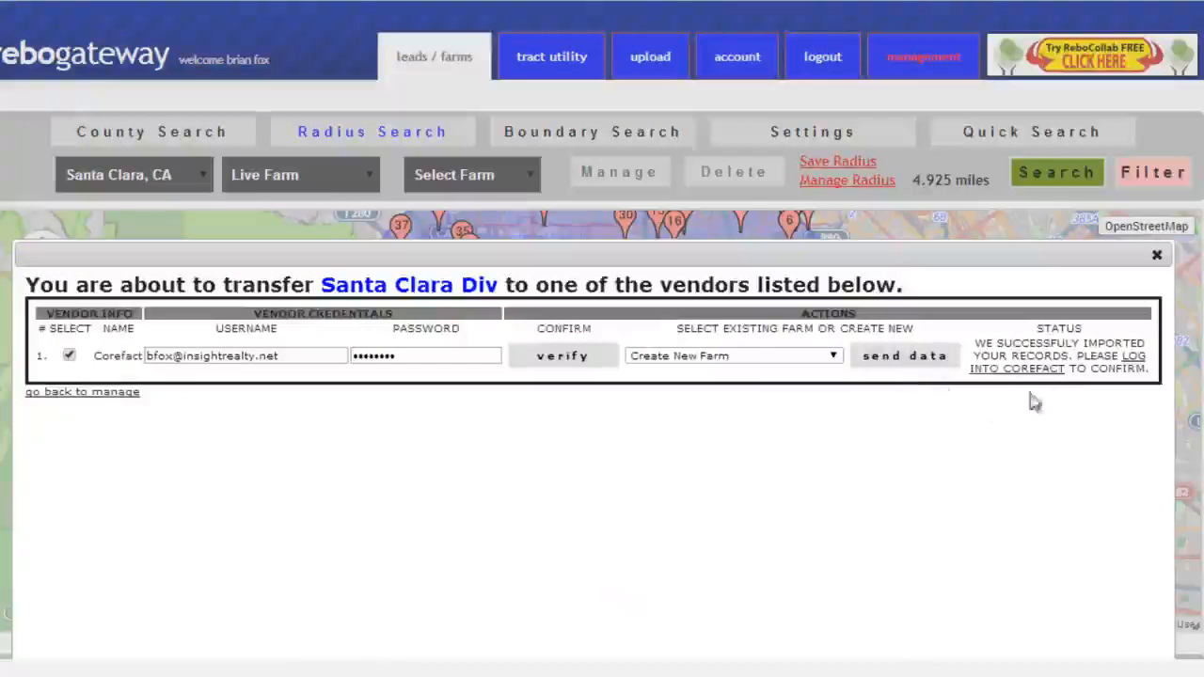
# Switch to the Corefact site and sign in with the account's e-mail and password
pyautogui.click(1138, 365)
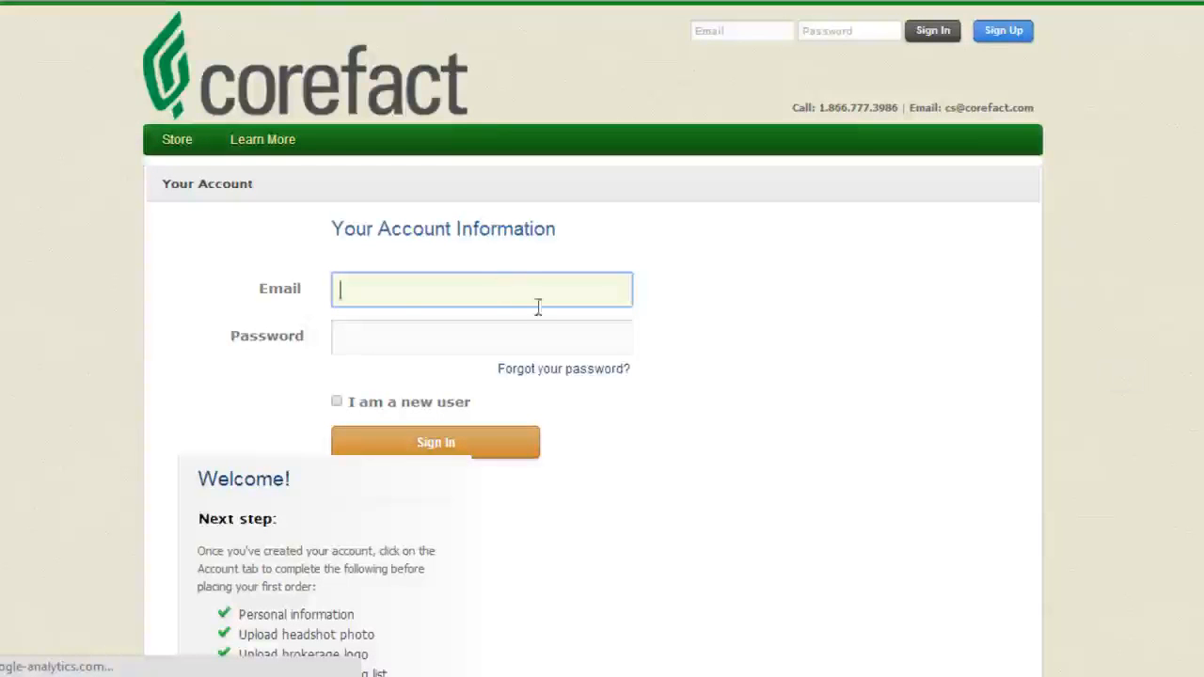
pyautogui.click(493, 284)
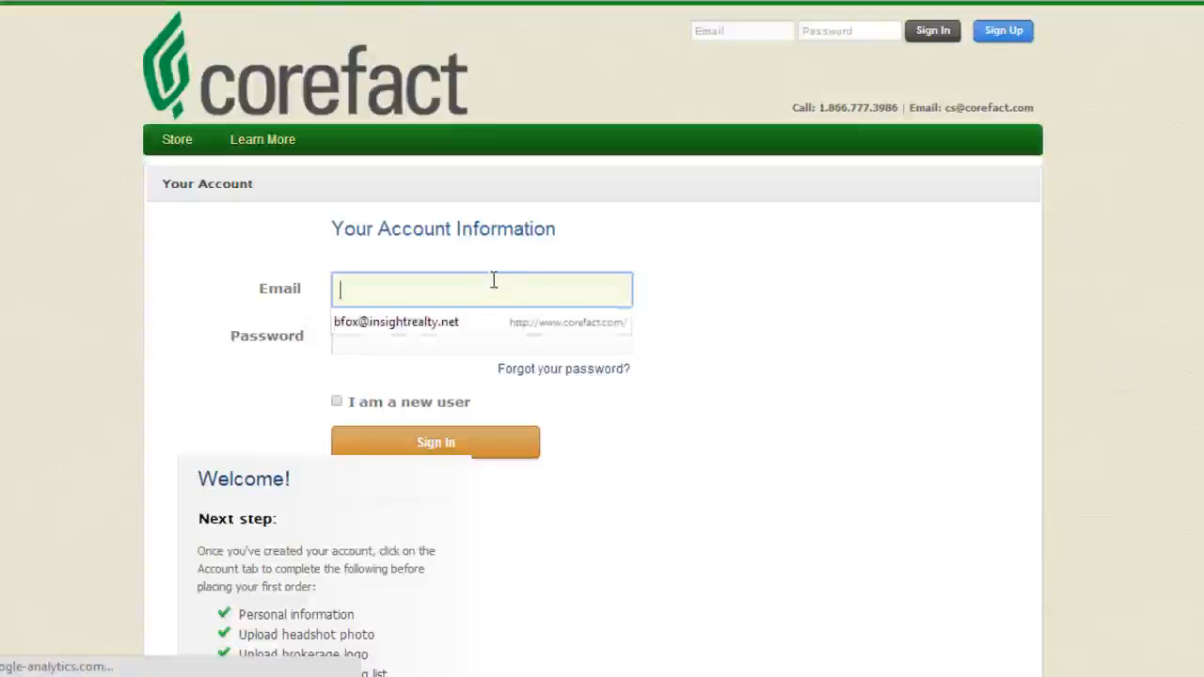
pyautogui.click(452, 324)
pyautogui.click(285, 346)
pyautogui.write('********')
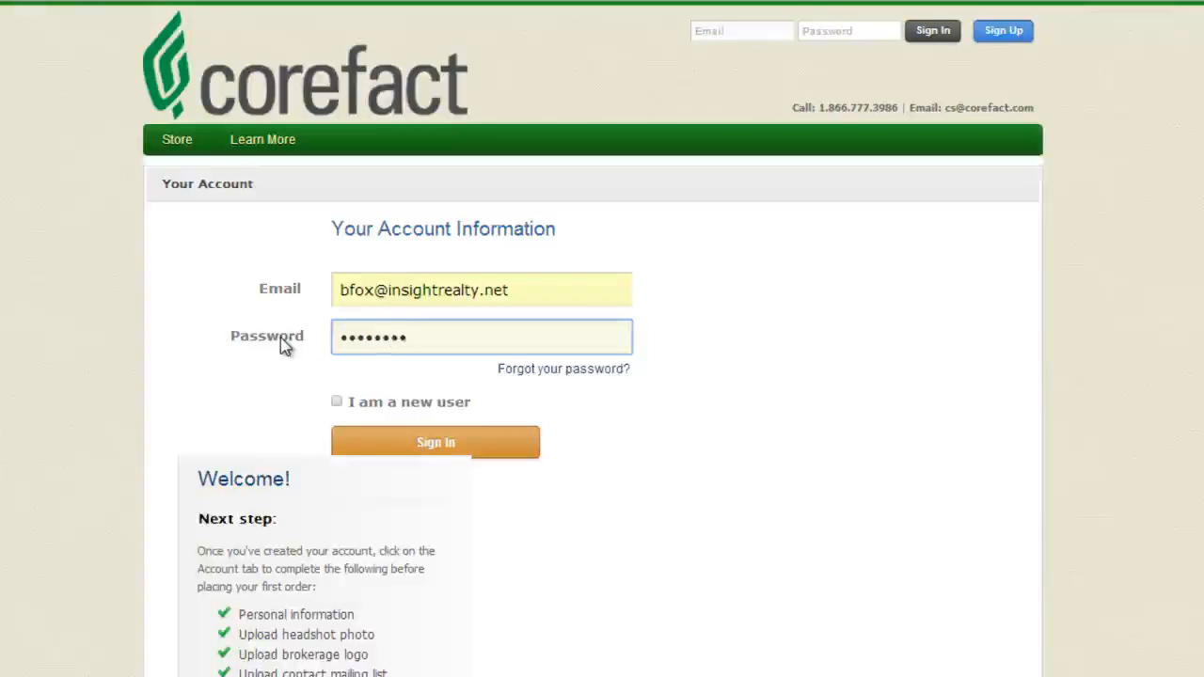
pyautogui.click(437, 440)
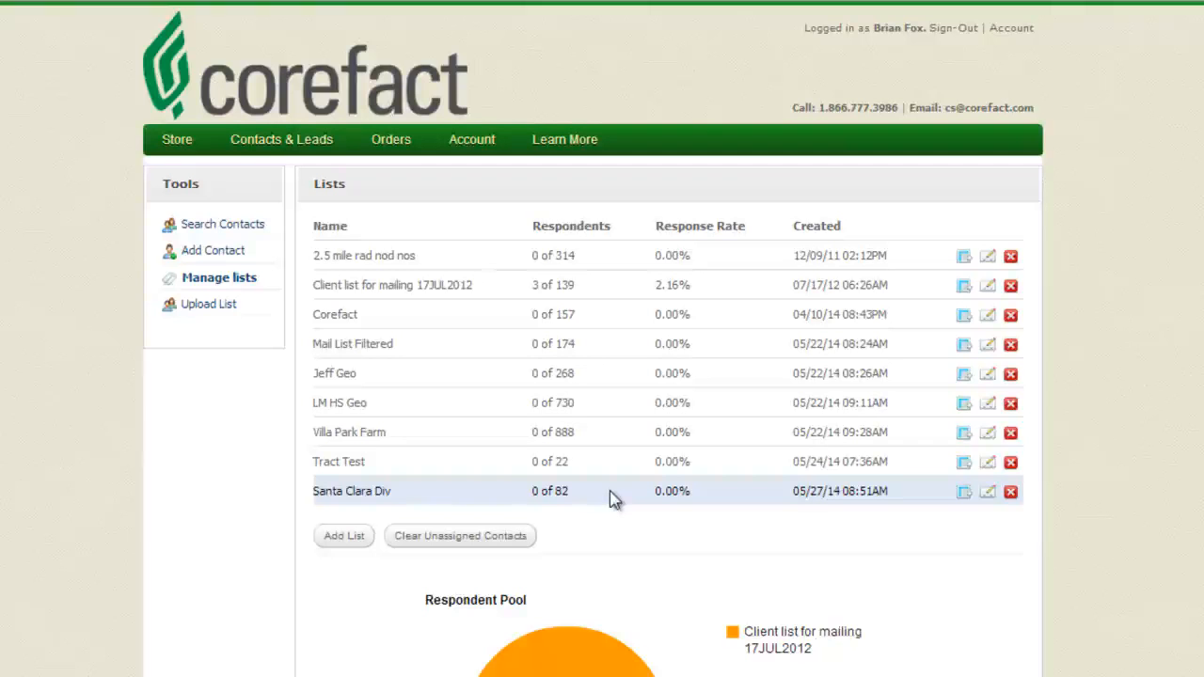
# Open the contacts of the Santa Clara Div list and open the eighth contact's details
pyautogui.doubleClick(611, 499)
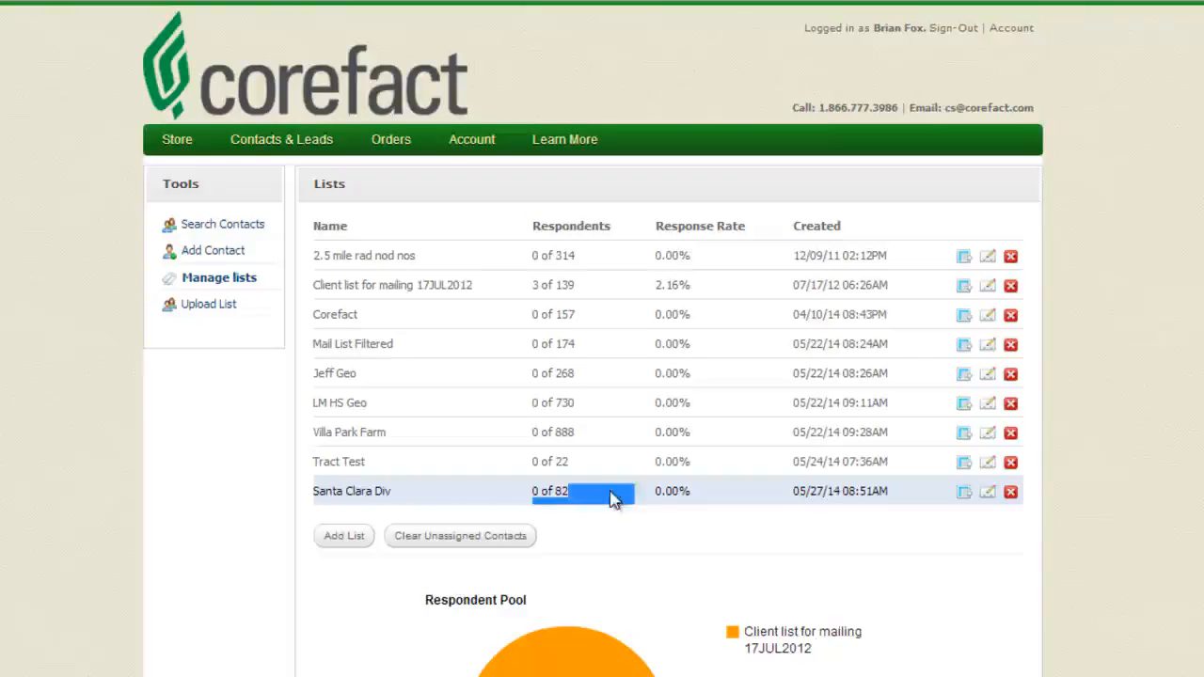
pyautogui.click(482, 499)
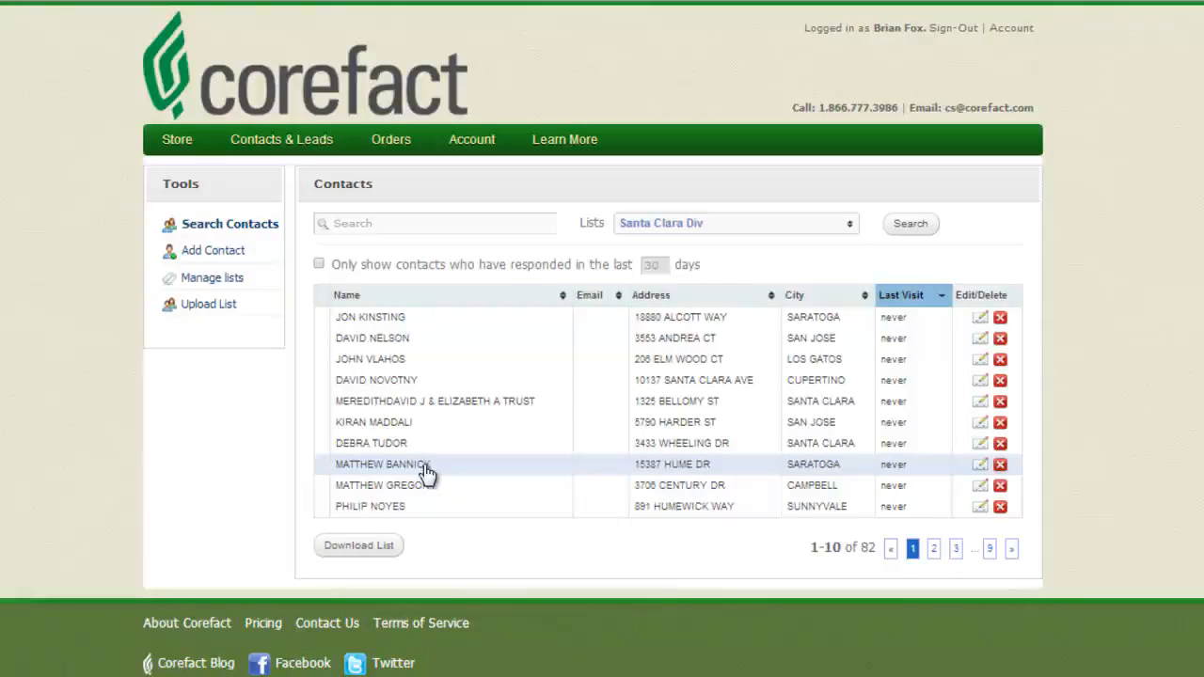
pyautogui.click(981, 467)
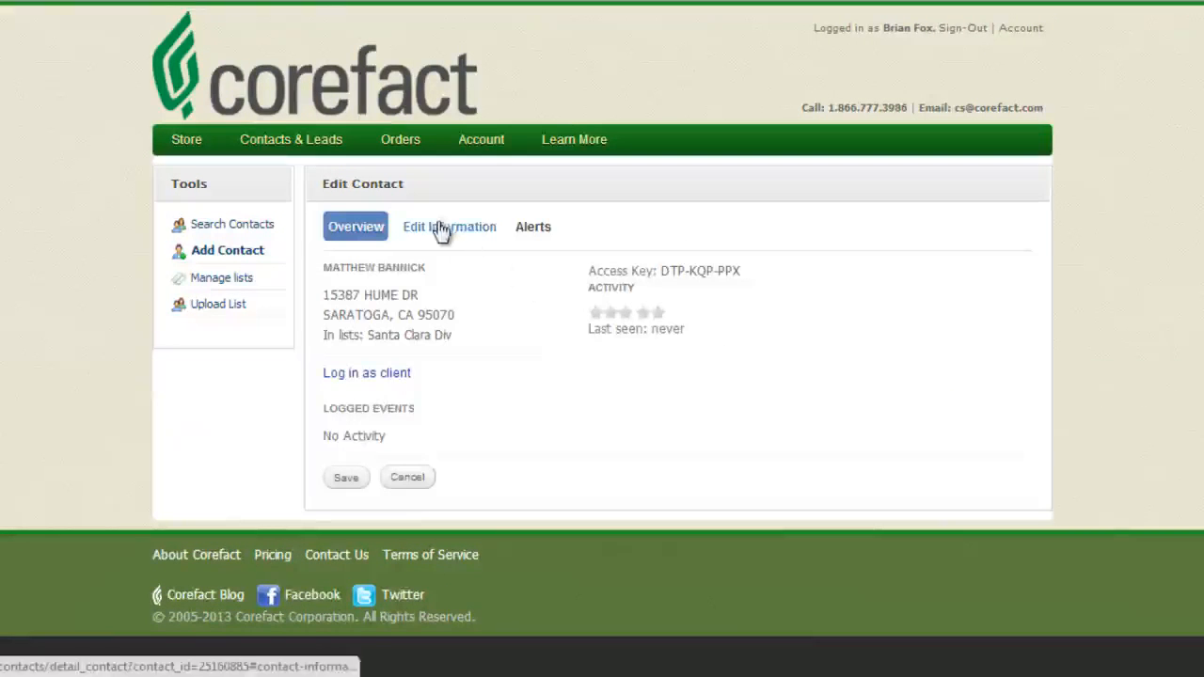
# Examine the contact's editable information, including the Rebogateway sync key note and the mailing address
pyautogui.click(441, 230)
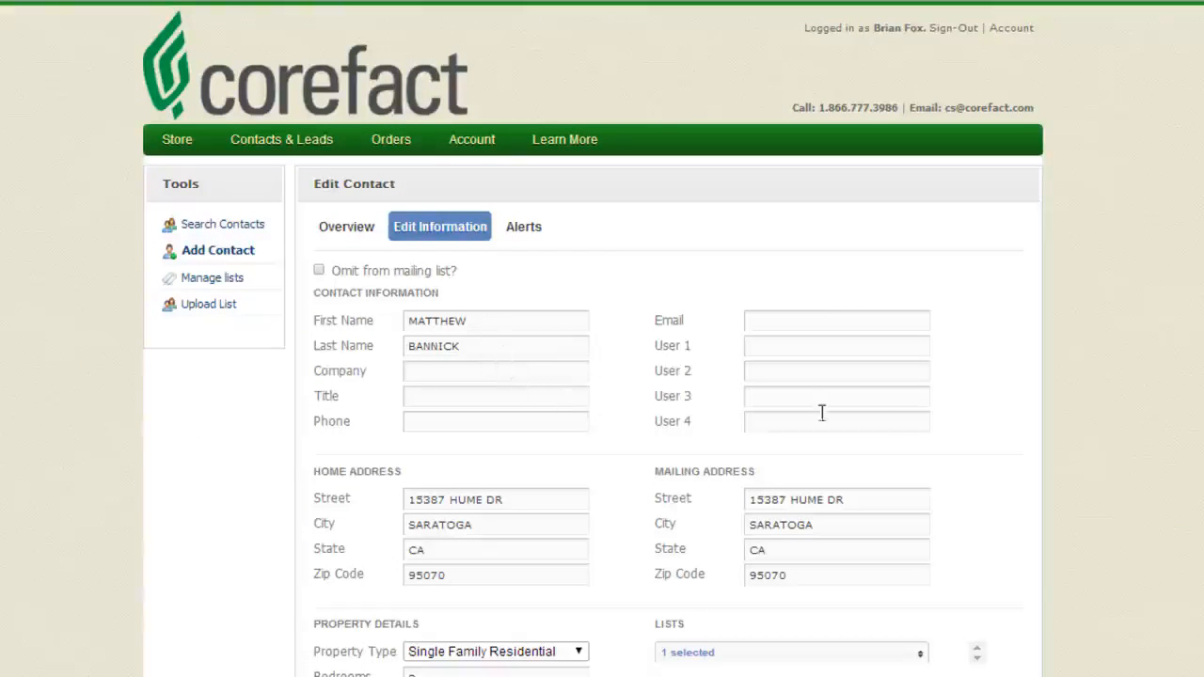
pyautogui.scroll(-2, 689, 452)
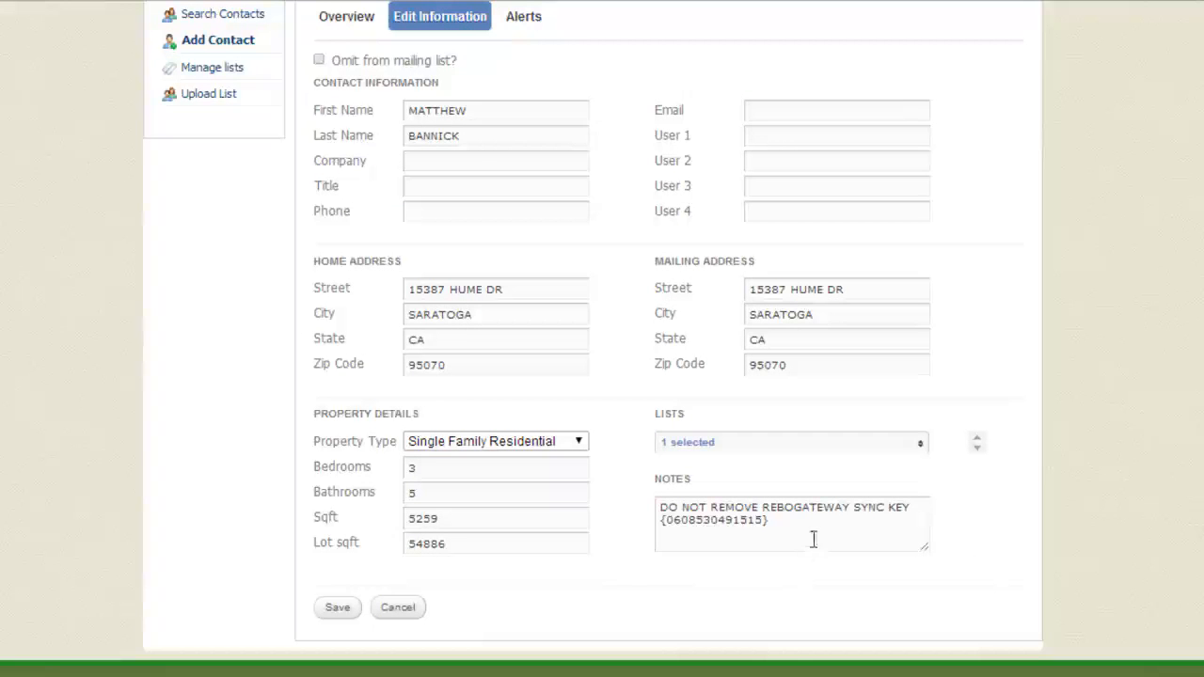
pyautogui.moveTo(795, 522); pyautogui.dragTo(645, 503)
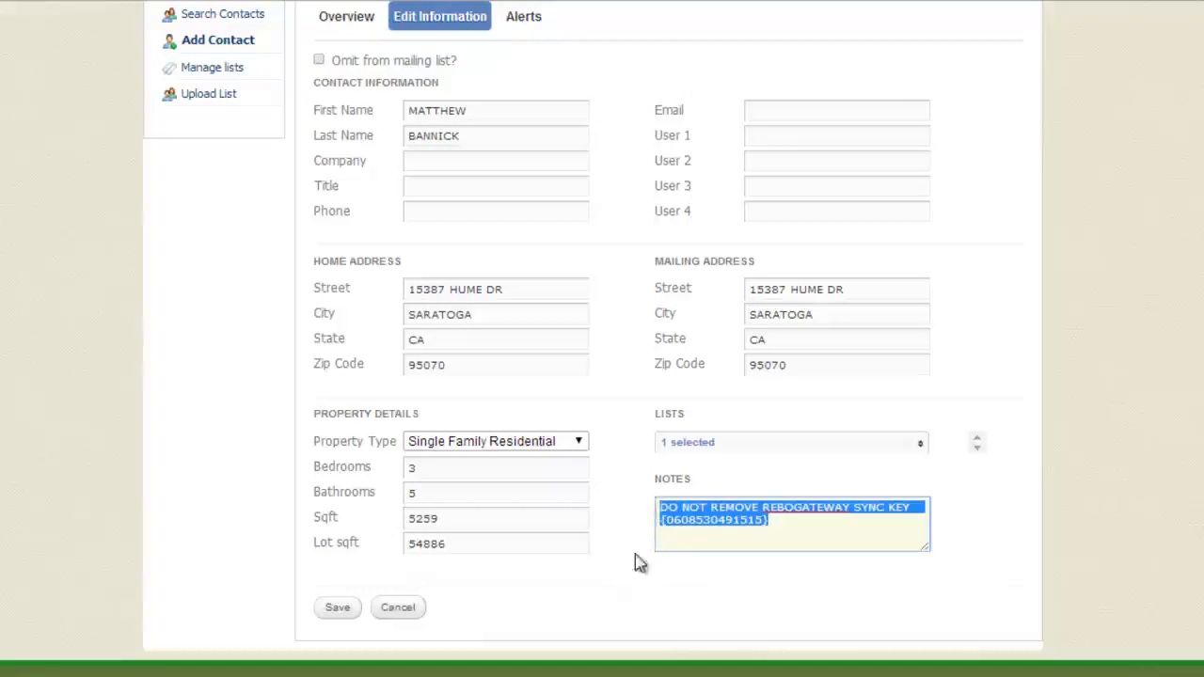
pyautogui.click(626, 566)
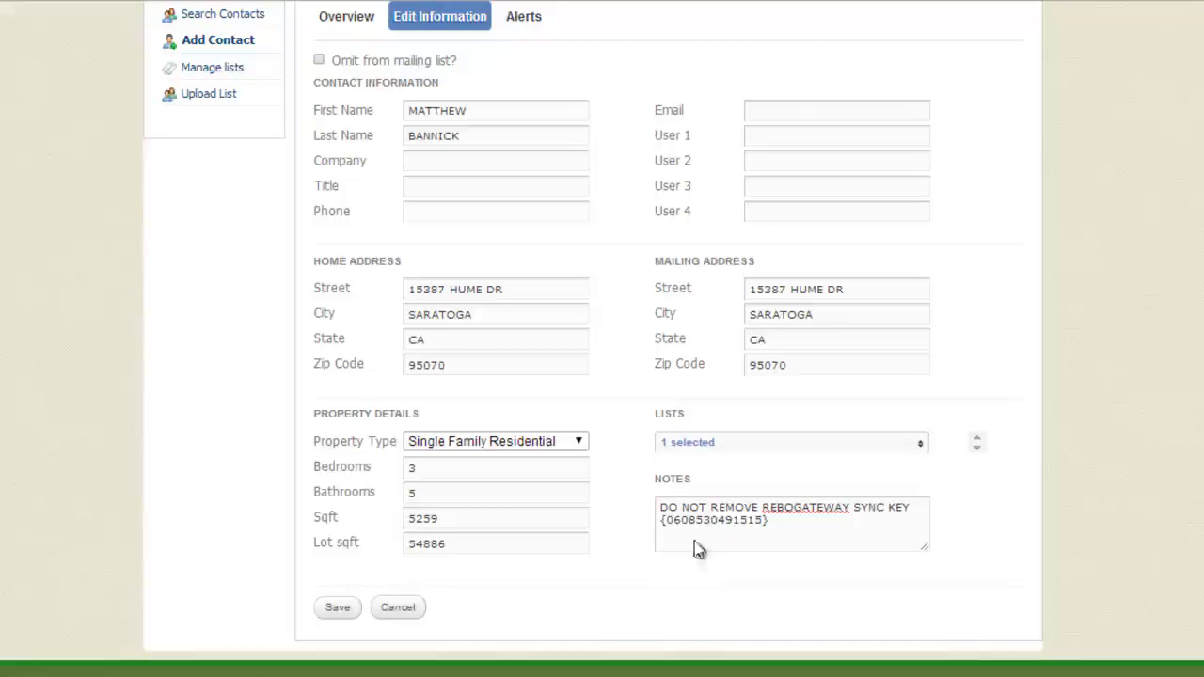
pyautogui.scroll(1, 625, 571)
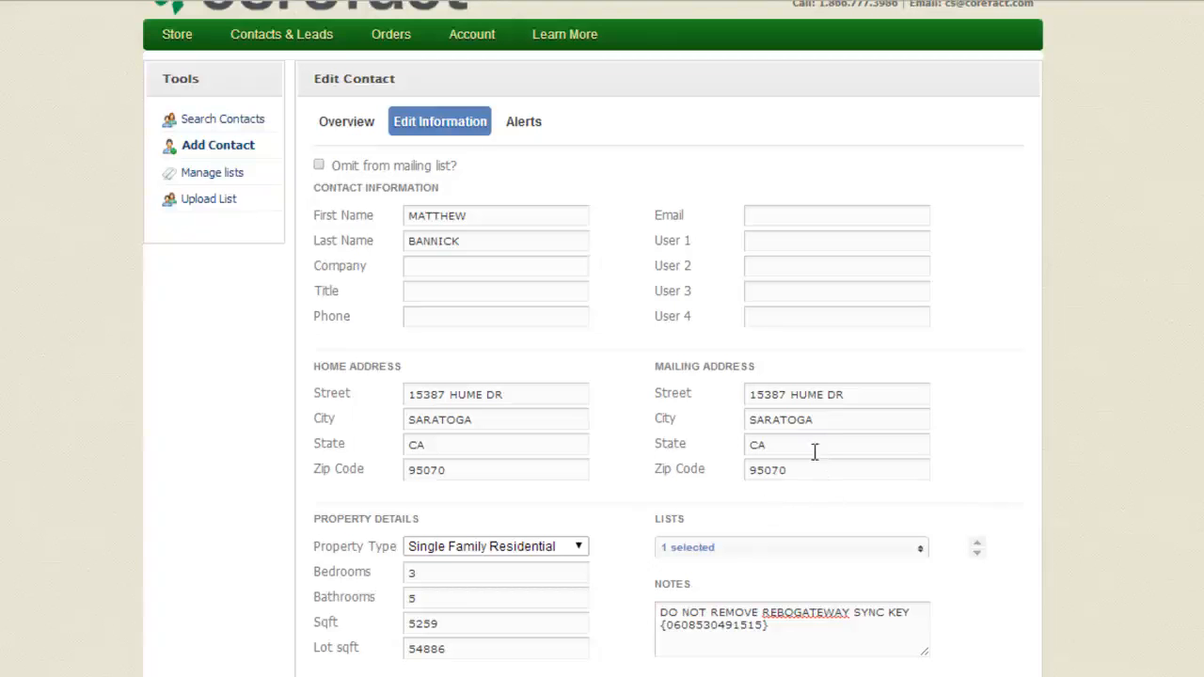
pyautogui.moveTo(852, 394); pyautogui.dragTo(731, 430)
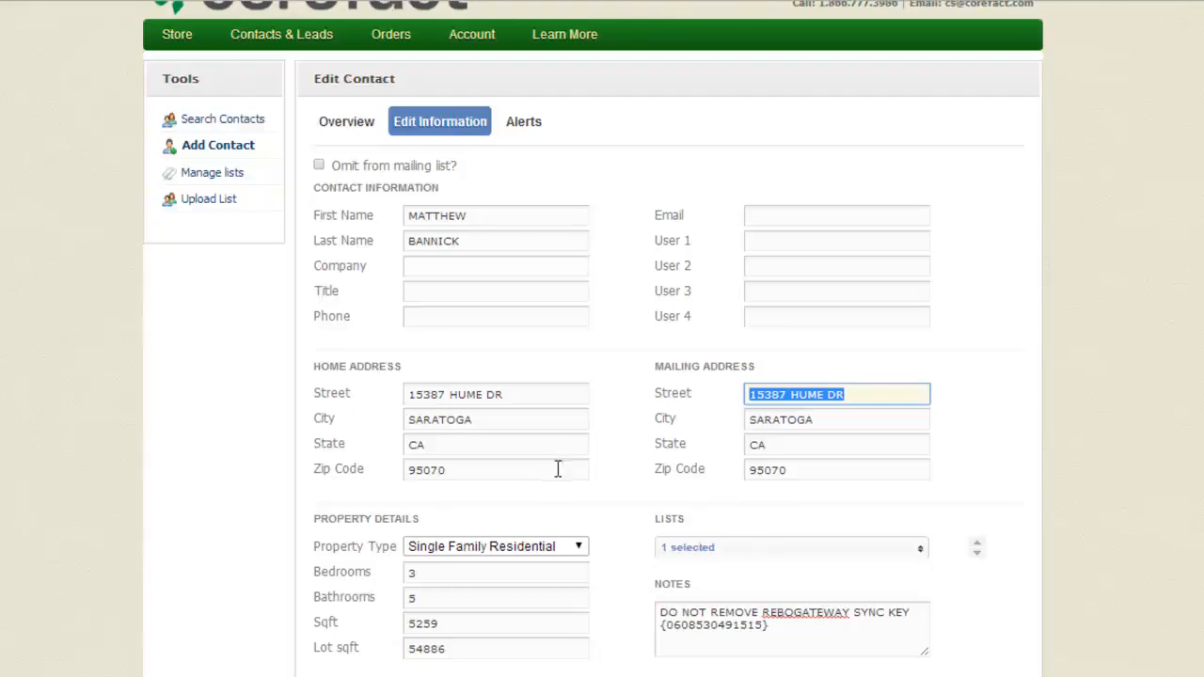
pyautogui.click(632, 604)
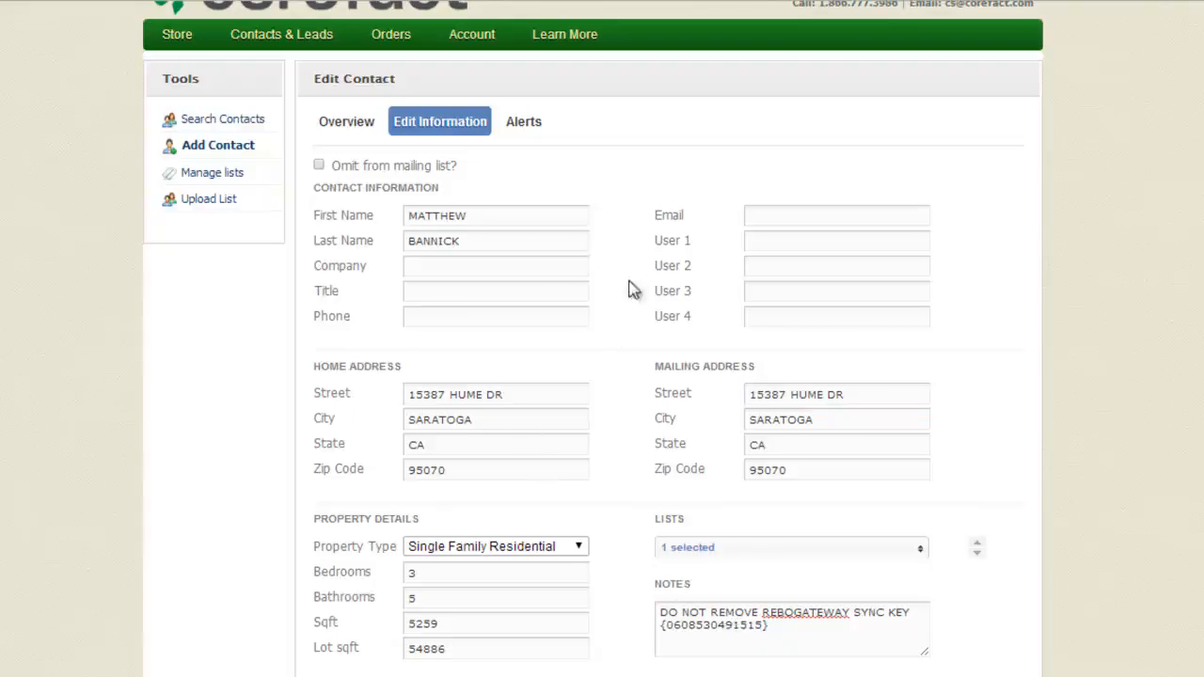
# Switch back to Rebogateway and close the farm transfer dialog
pyautogui.scroll(1, 624, 317)
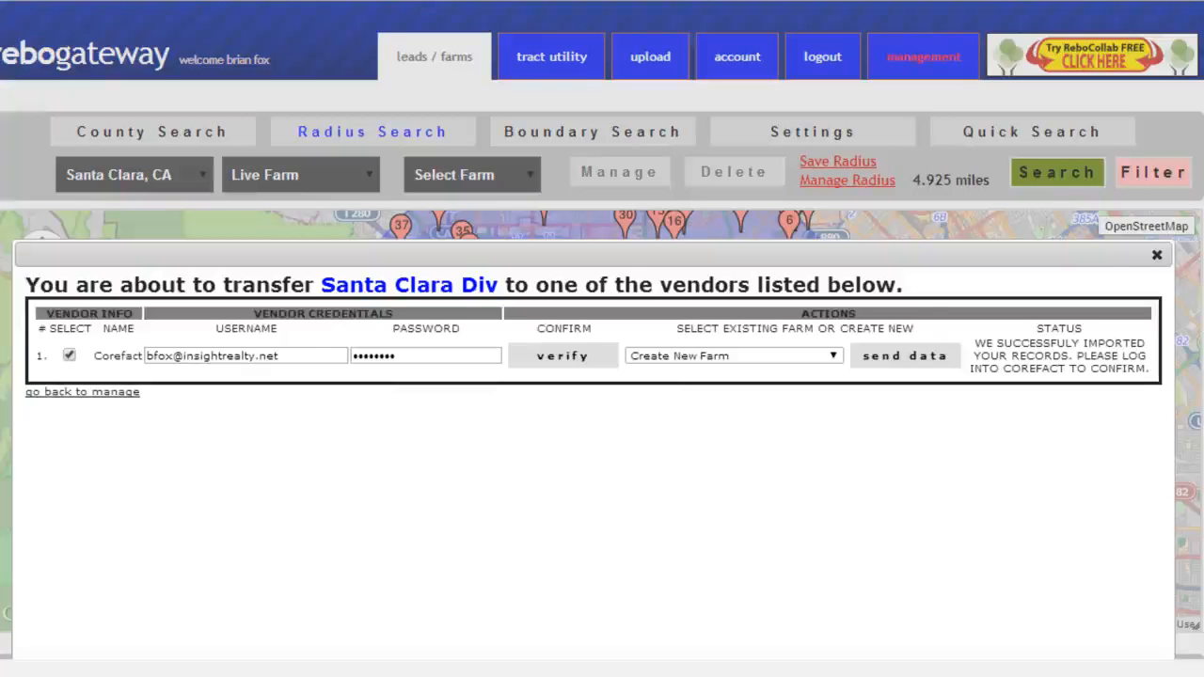
pyautogui.click(1158, 255)
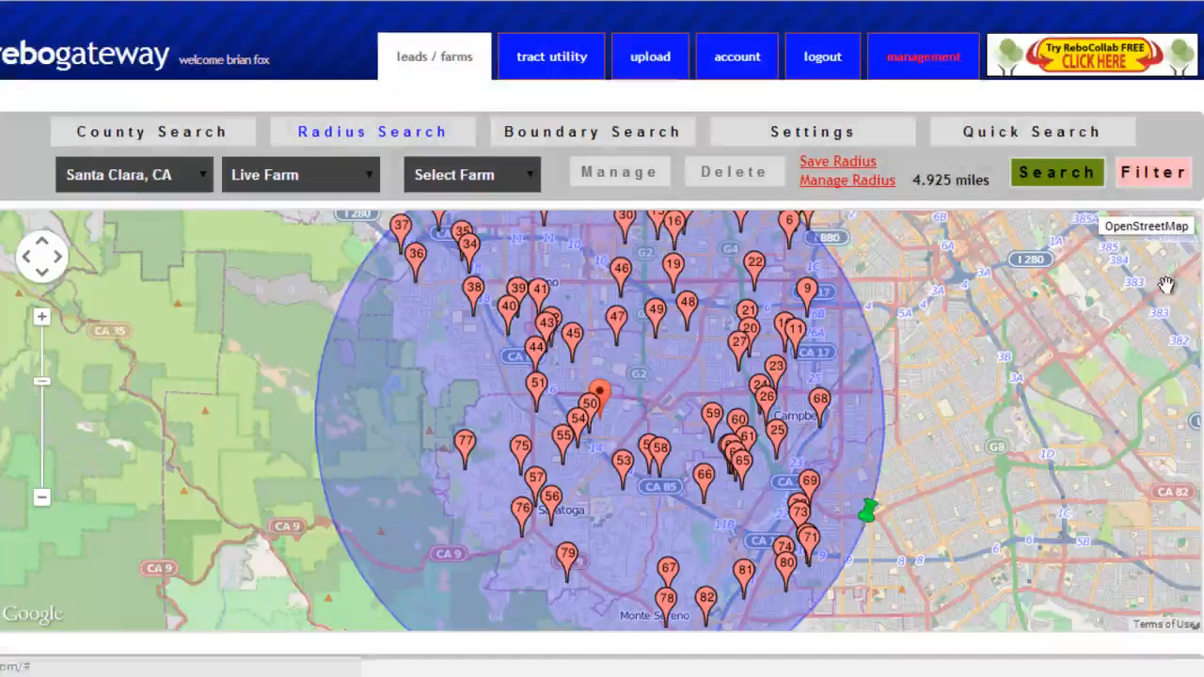